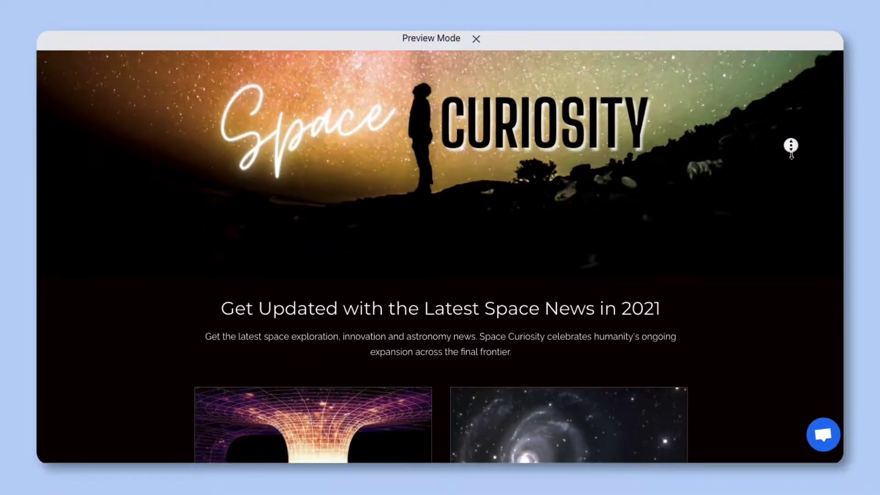
pyautogui.scroll(-7, 791, 151)
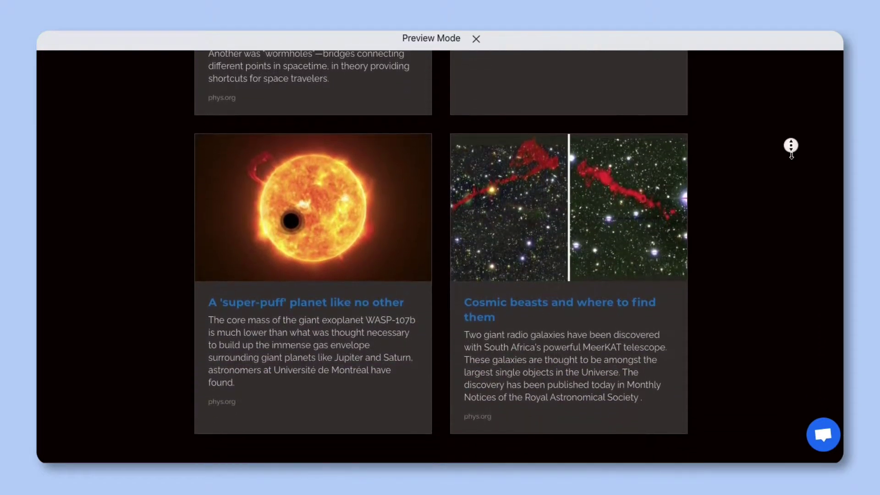
# - Scroll down and back up through the Space Curiosity post's Preview Mode
pyautogui.scroll(5, 791, 153)
pyautogui.scroll(4, 790, 152)
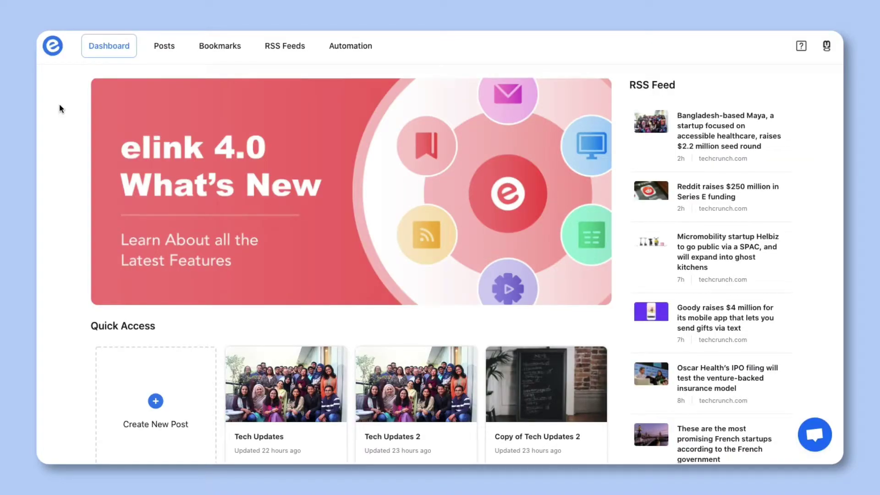
# - Create a new ordinary post from the Posts list, dismissing the Template Gallery
pyautogui.click(149, 52)
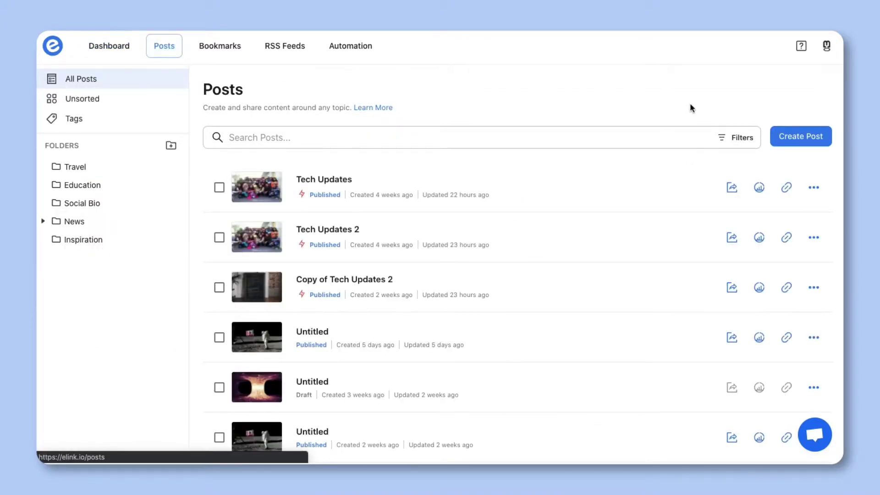
pyautogui.click(776, 136)
pyautogui.click(776, 155)
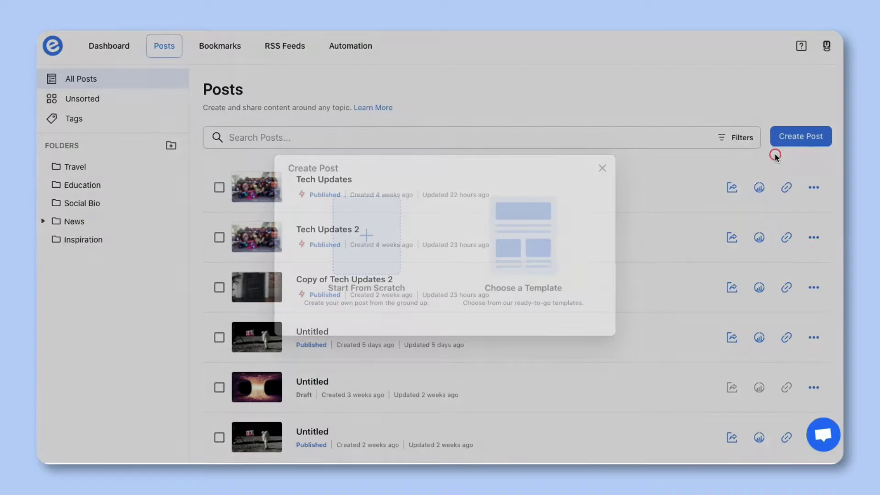
pyautogui.click(552, 226)
pyautogui.middleClick(699, 201)
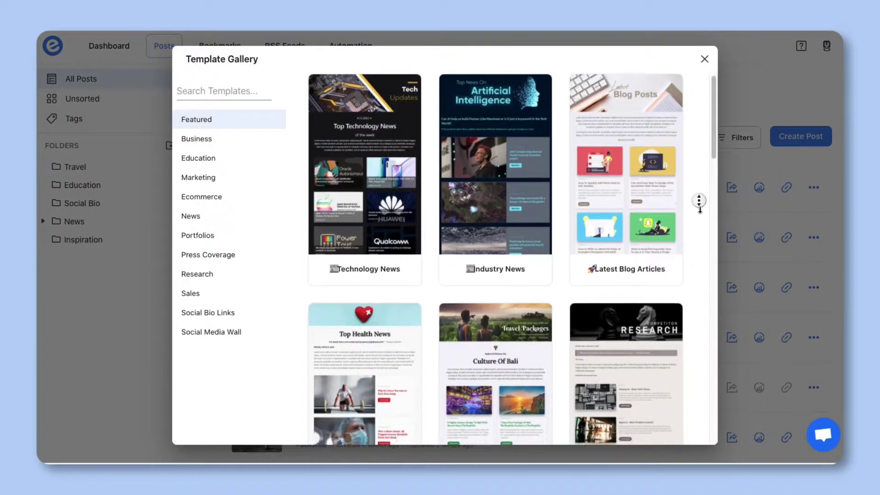
pyautogui.press('Escape')
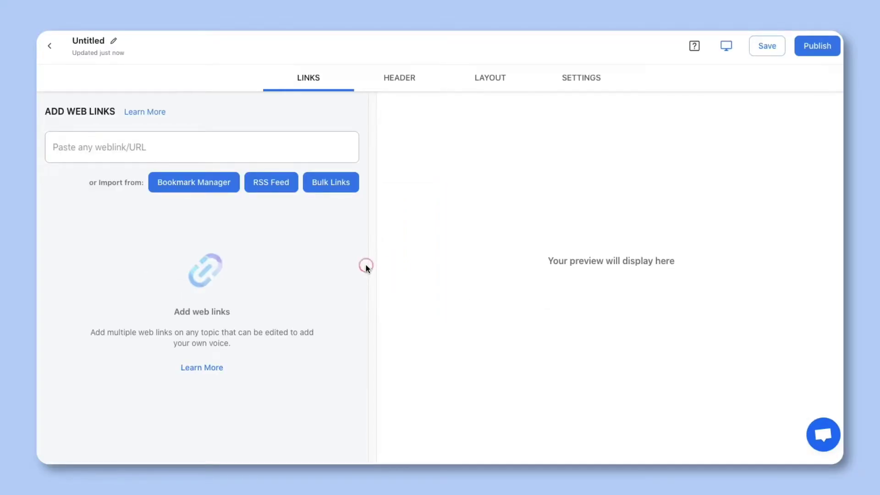
# - Paste the six astronomy article links into the post's web link field
pyautogui.click(108, 147)
pyautogui.rightClick(105, 150)
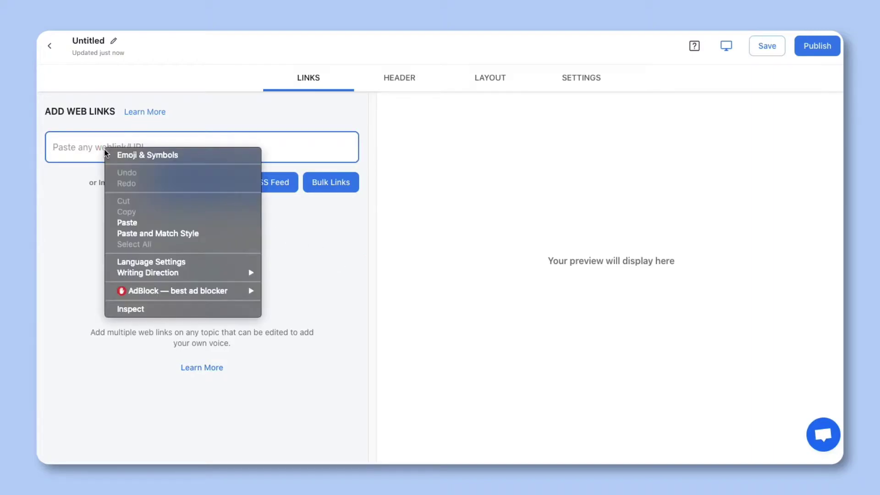
pyautogui.click(127, 223)
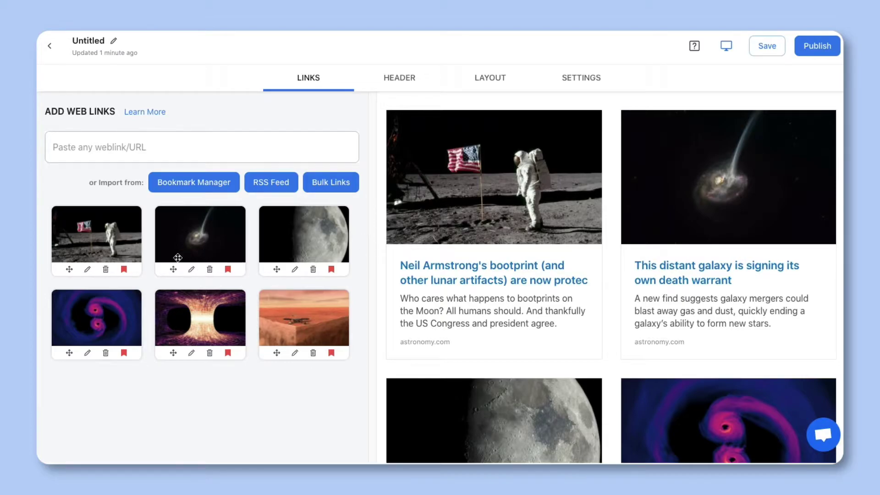
# - Inspect the Neil Armstrong link's title, description and image, then close Edit Link unchanged
pyautogui.click(88, 269)
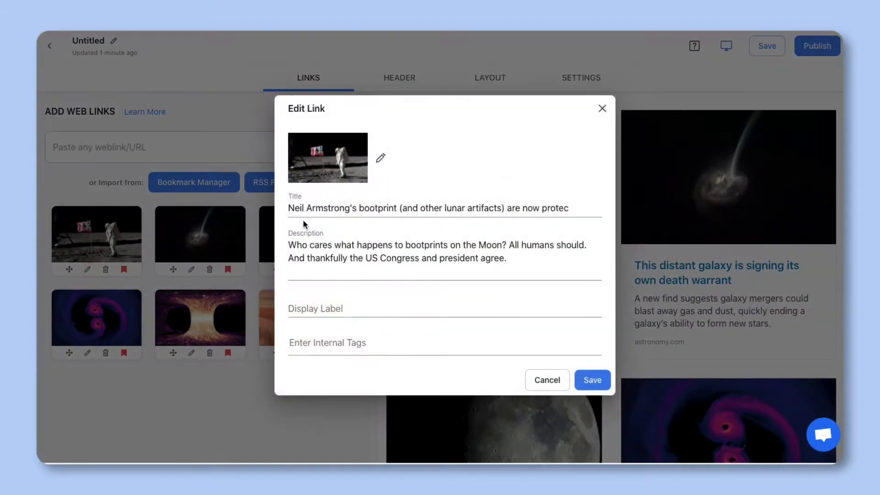
pyautogui.tripleClick(315, 209)
pyautogui.doubleClick(320, 260)
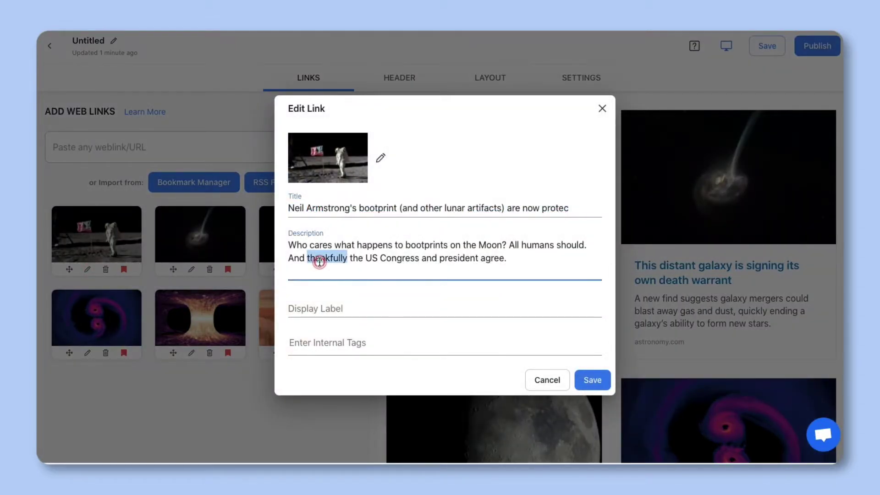
pyautogui.tripleClick(320, 260)
pyautogui.click(380, 158)
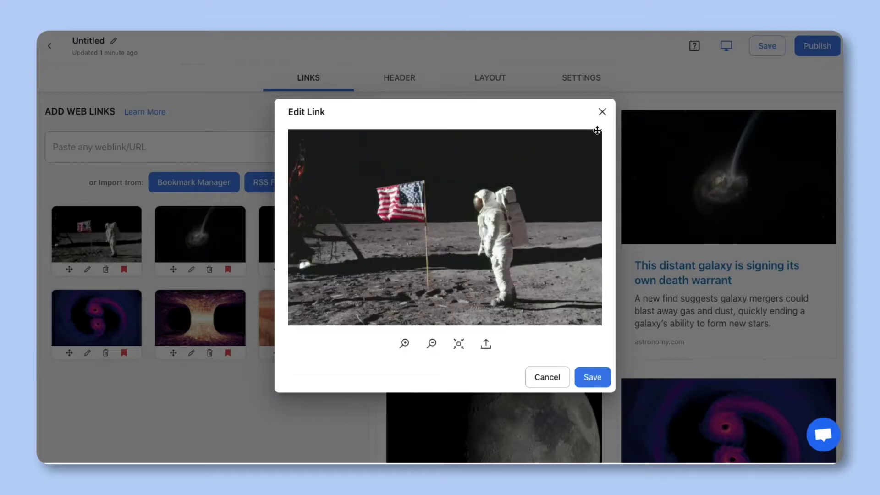
pyautogui.click(602, 112)
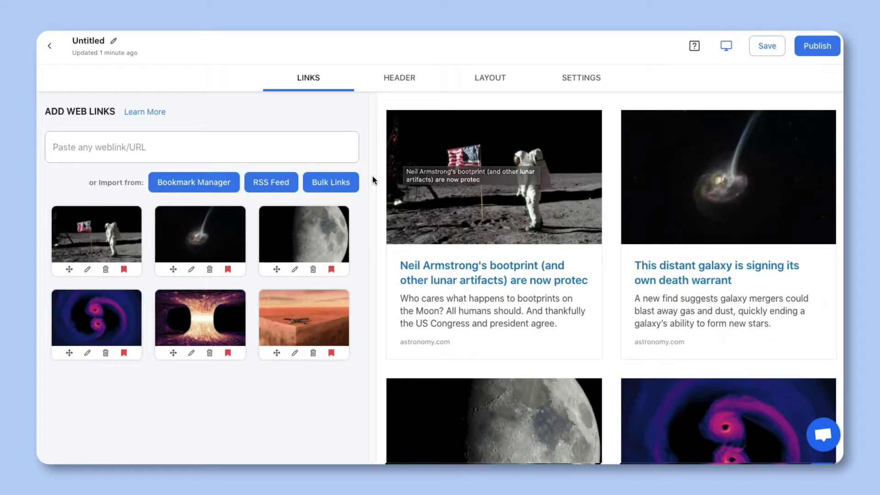
# - Upload the Space Curiosity banner as the post's header image
pyautogui.click(371, 217)
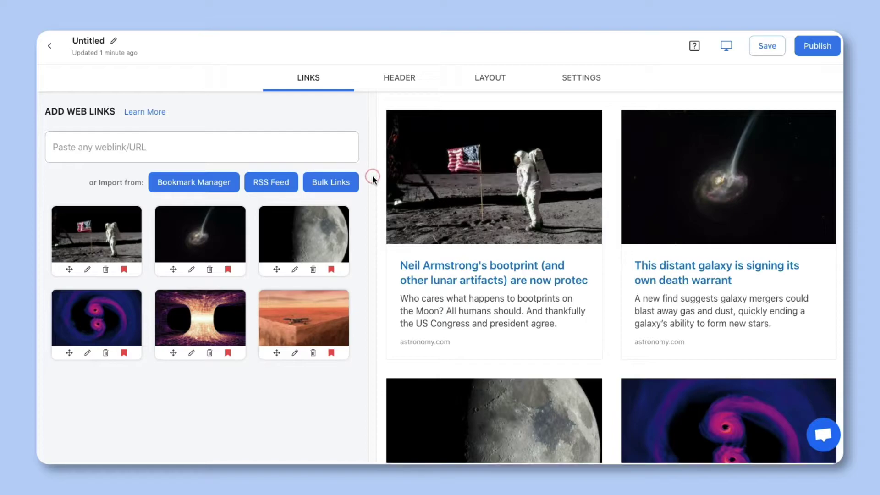
pyautogui.click(399, 83)
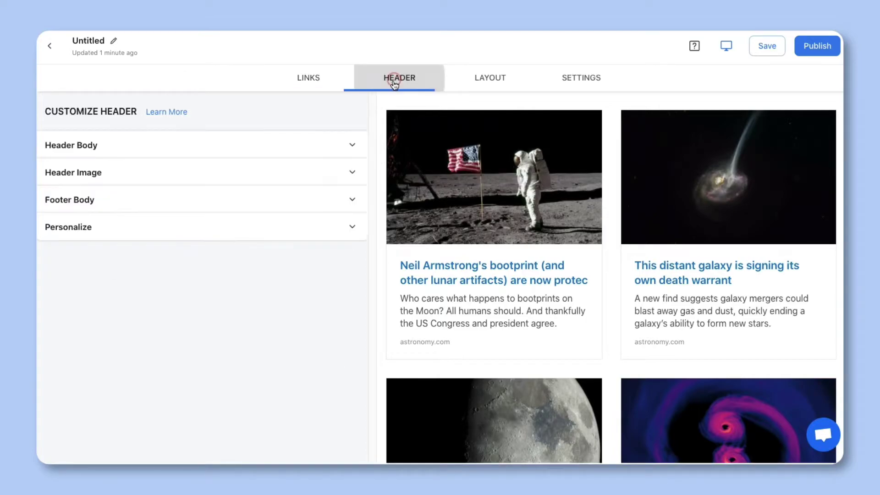
pyautogui.click(352, 170)
pyautogui.click(175, 255)
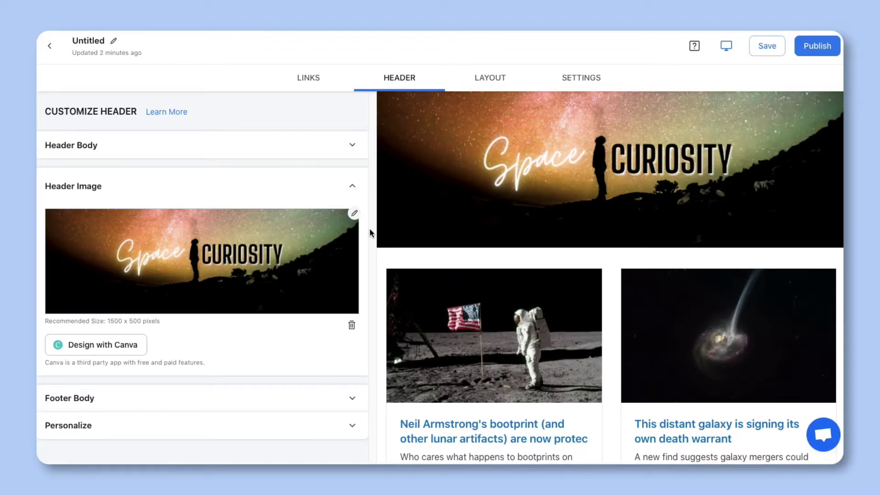
pyautogui.click(353, 186)
# - Review the Header Body heading and toggle the author profile on, then back off
pyautogui.click(351, 146)
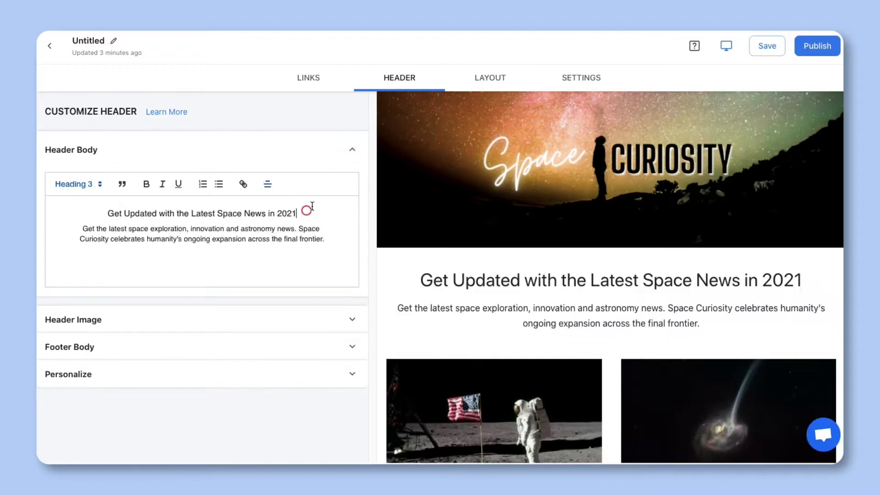
pyautogui.click(353, 153)
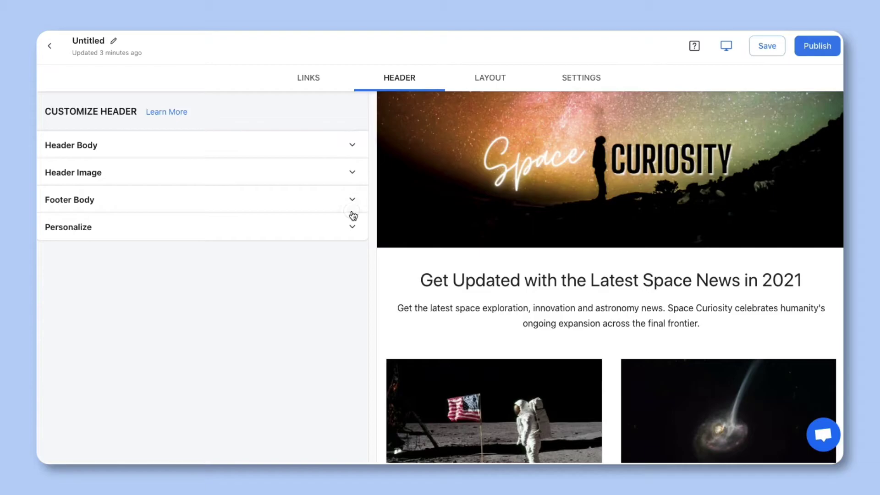
pyautogui.click(352, 227)
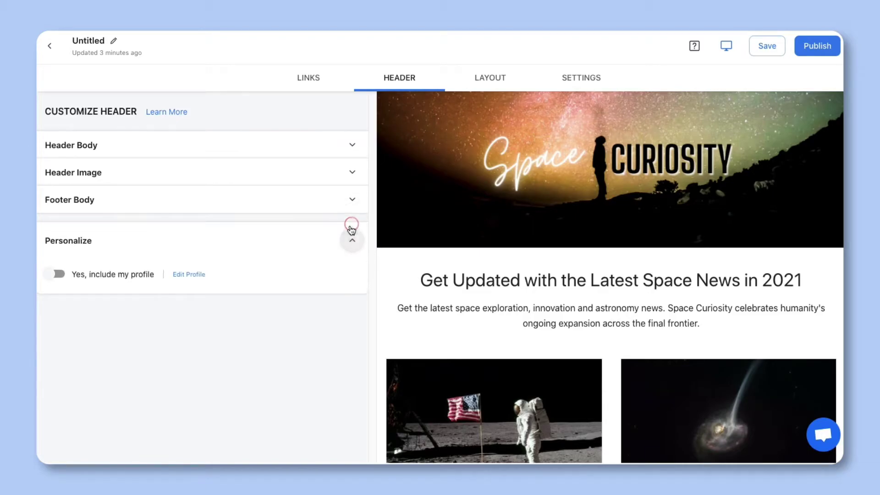
pyautogui.click(53, 281)
pyautogui.click(53, 280)
# - Browse the newsletter and eCommerce web page layouts, trying the Vigo layout
pyautogui.click(472, 90)
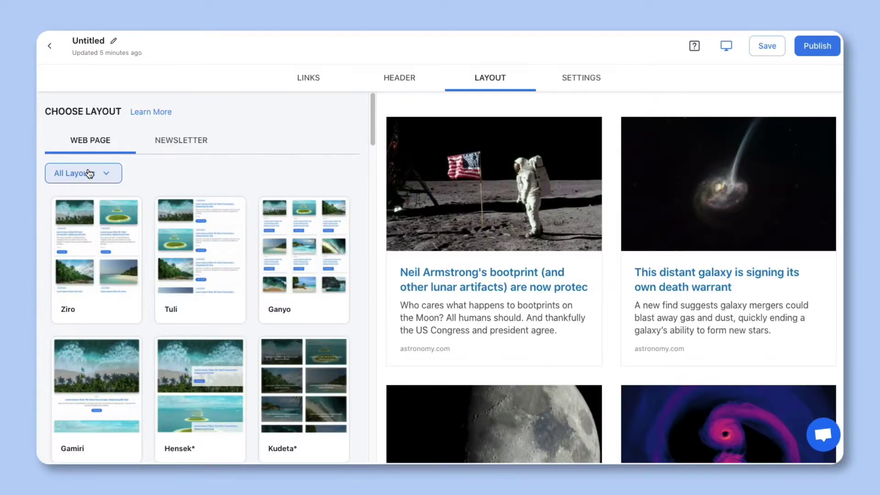
pyautogui.click(193, 142)
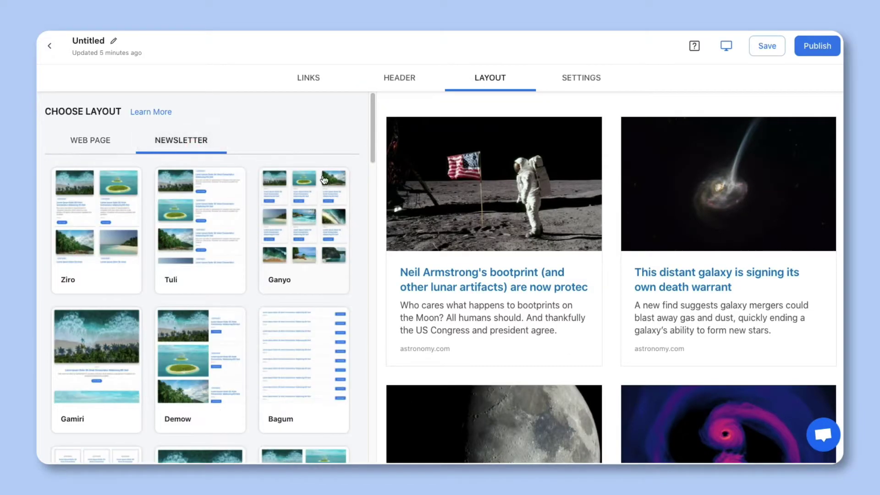
pyautogui.middleClick(364, 186)
pyautogui.middleClick(364, 186)
pyautogui.click(89, 143)
pyautogui.click(79, 173)
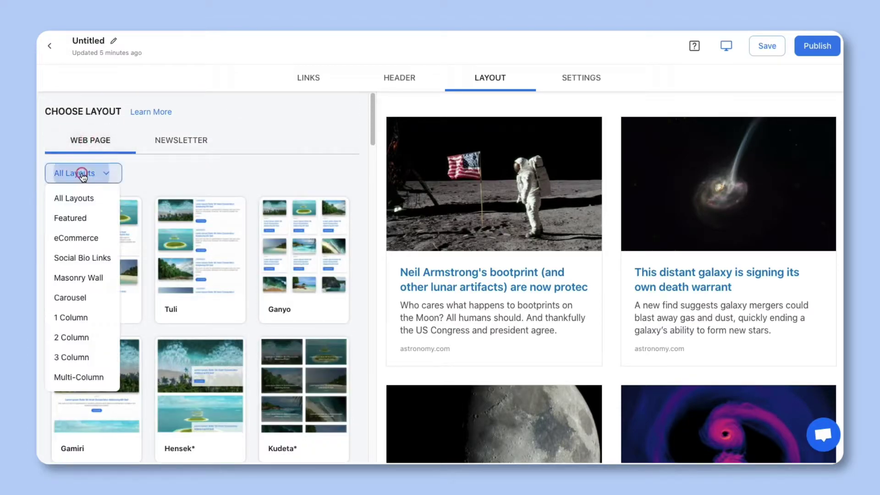
pyautogui.click(82, 239)
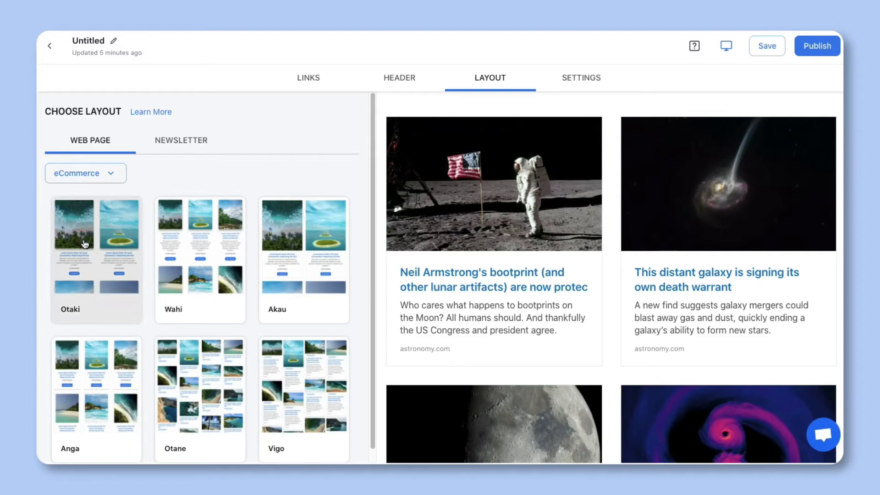
pyautogui.click(287, 354)
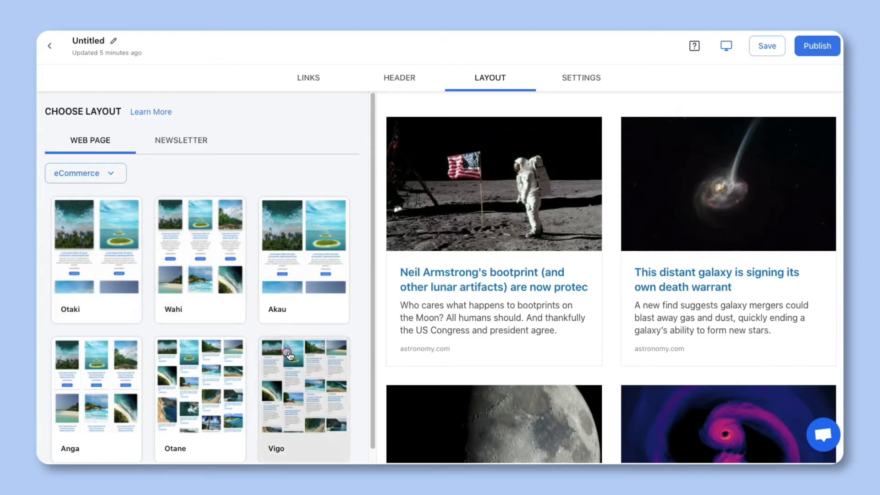
# - Filter layouts to 2 Column and apply the Ziro layout
pyautogui.middleClick(383, 284)
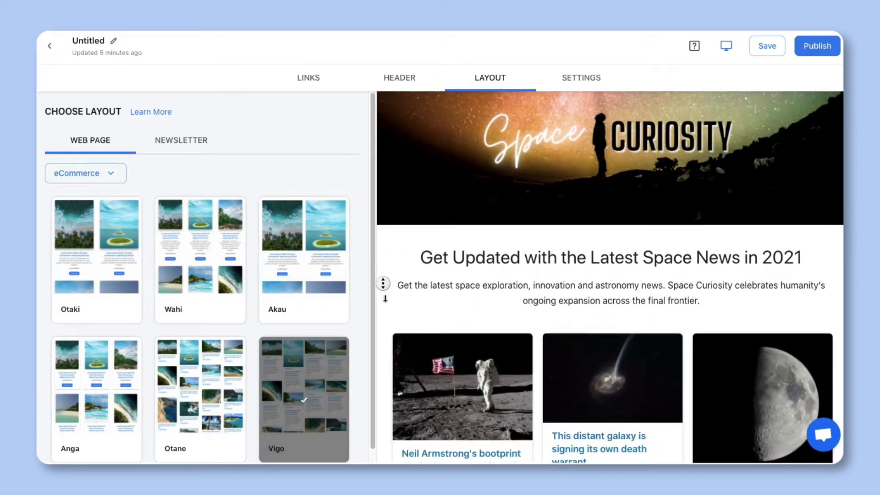
pyautogui.middleClick(374, 284)
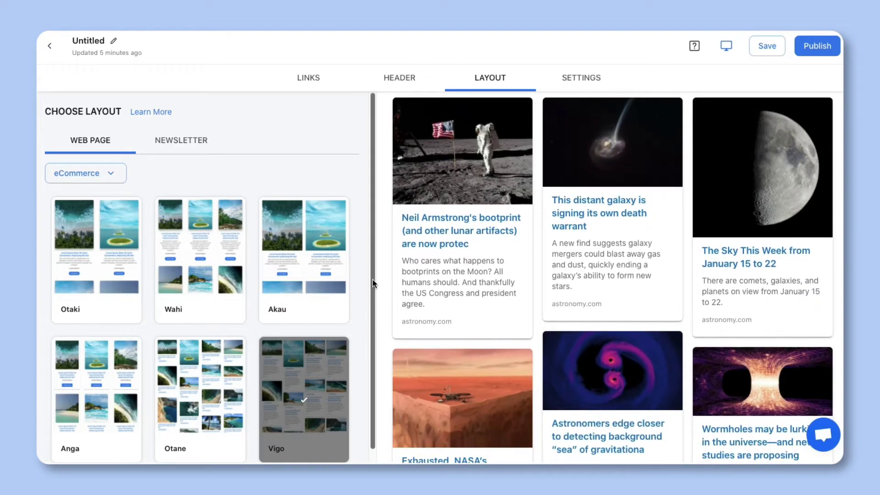
pyautogui.click(90, 176)
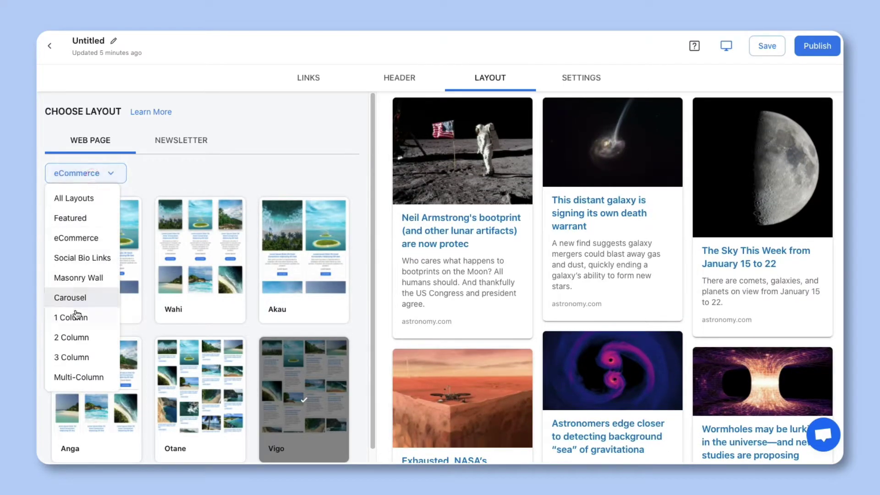
pyautogui.click(76, 337)
pyautogui.click(84, 287)
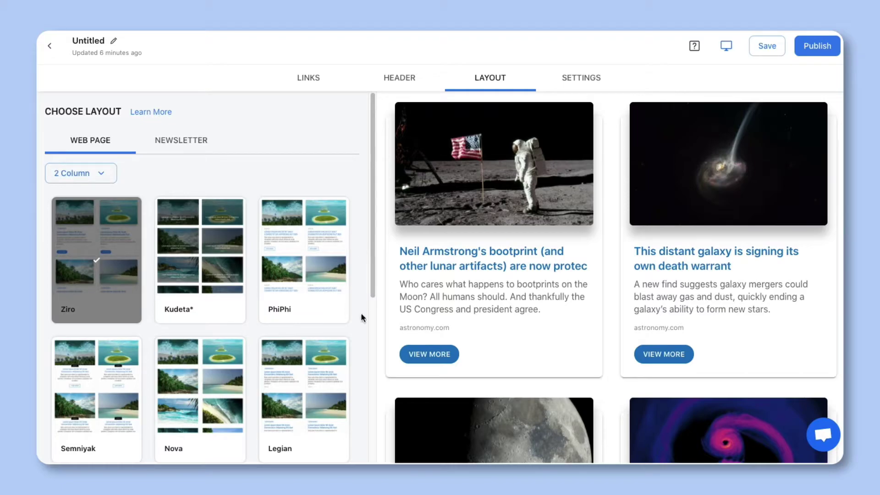
# - Set a slightly darker blue theme, white text and a black page background
pyautogui.click(557, 82)
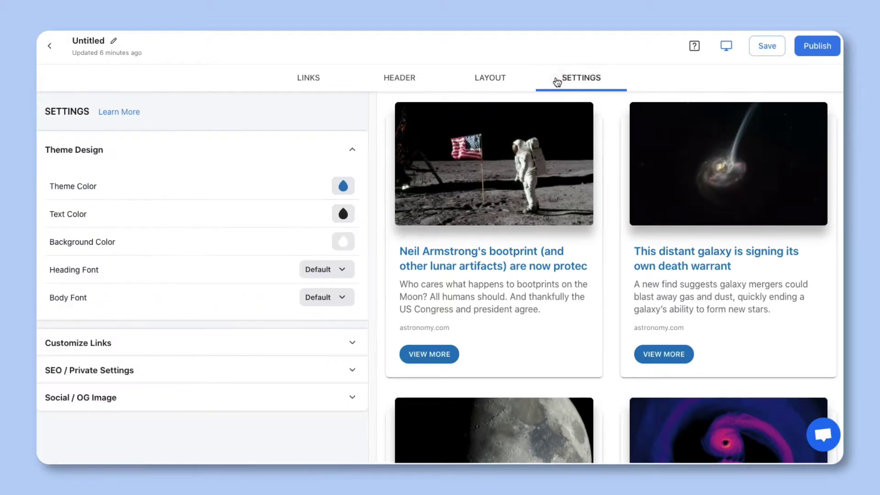
pyautogui.click(343, 187)
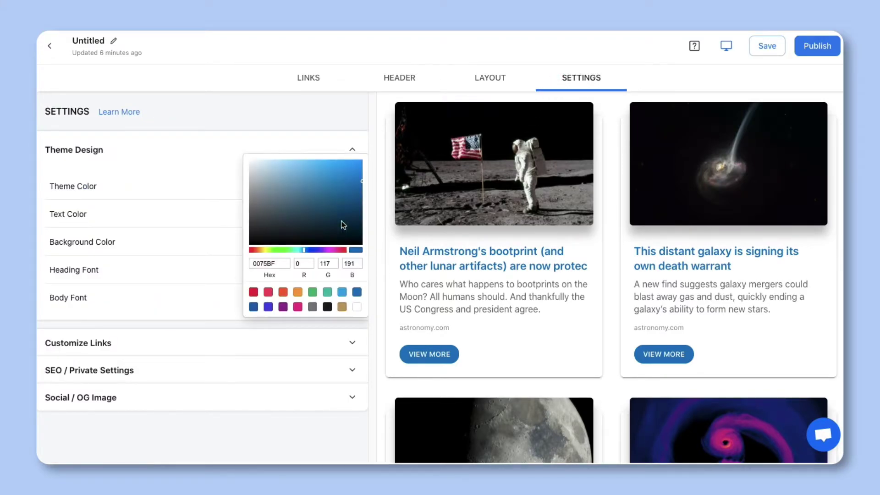
pyautogui.moveTo(356, 196)
pyautogui.mouseDown()
pyautogui.moveTo(361, 181)
pyautogui.moveTo(365, 193)
pyautogui.mouseUp()
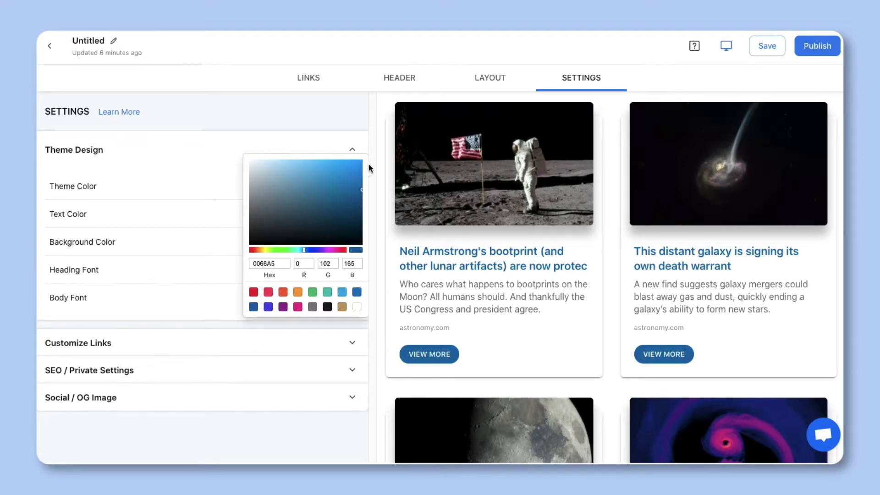
pyautogui.click(365, 168)
pyautogui.click(343, 216)
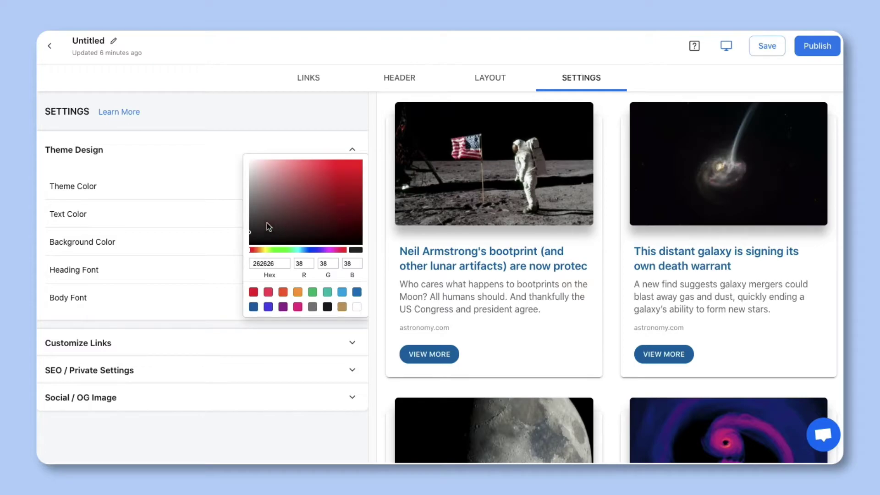
pyautogui.moveTo(267, 225); pyautogui.dragTo(250, 163)
pyautogui.click(297, 139)
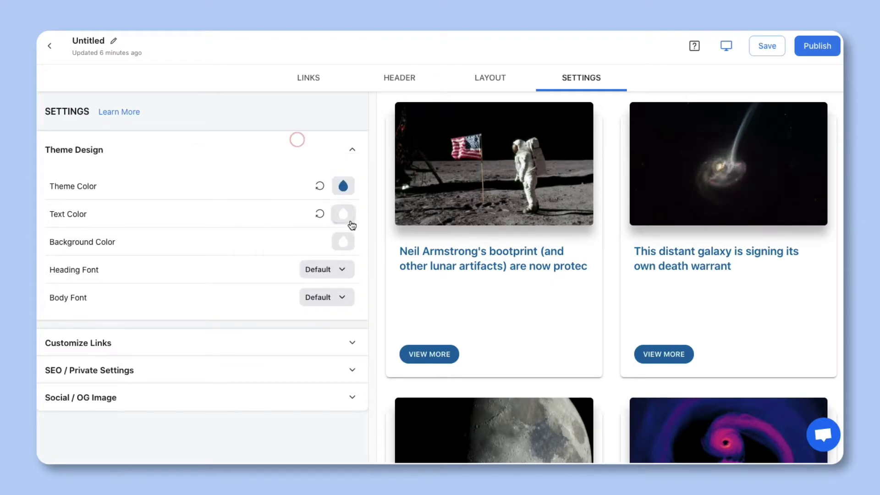
pyautogui.click(344, 241)
pyautogui.moveTo(317, 235); pyautogui.dragTo(364, 244)
pyautogui.click(371, 234)
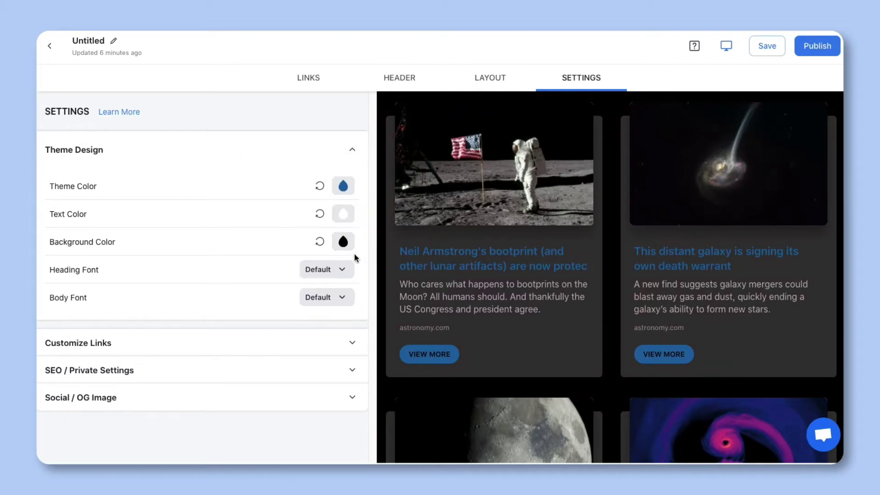
# - Set the heading font to Montserrat and the body font to Raleway
pyautogui.click(342, 268)
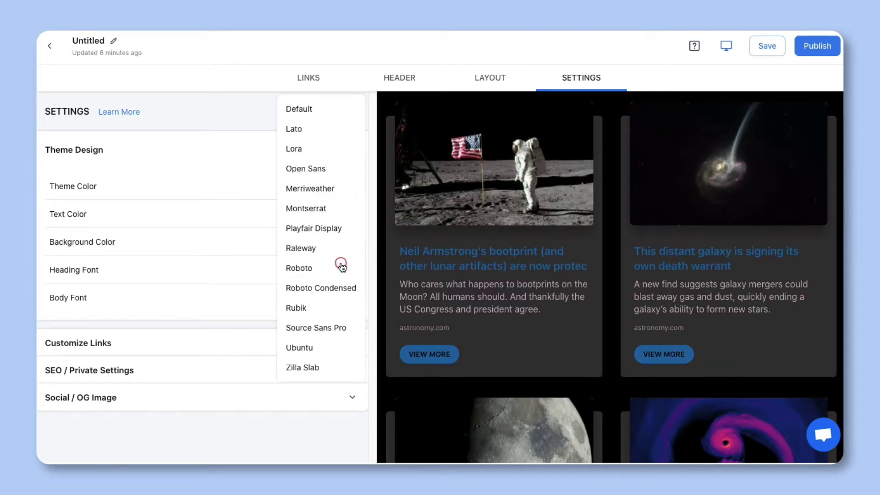
pyautogui.click(338, 216)
pyautogui.click(333, 298)
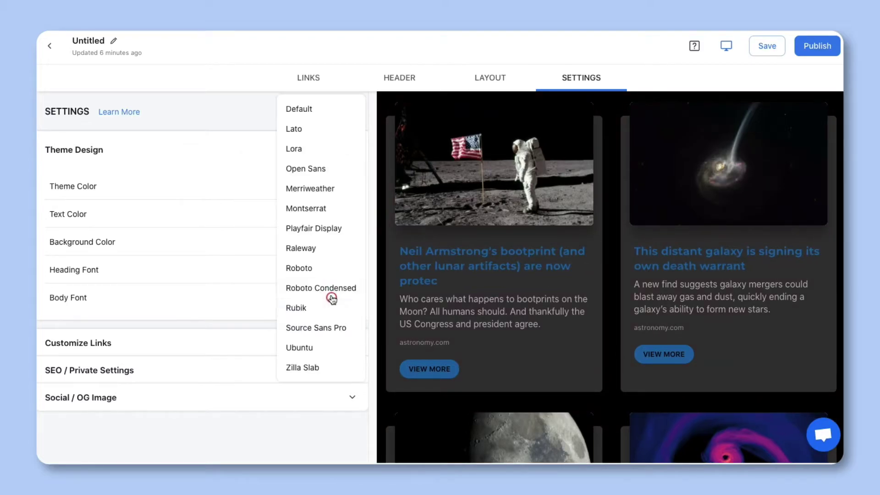
pyautogui.click(327, 250)
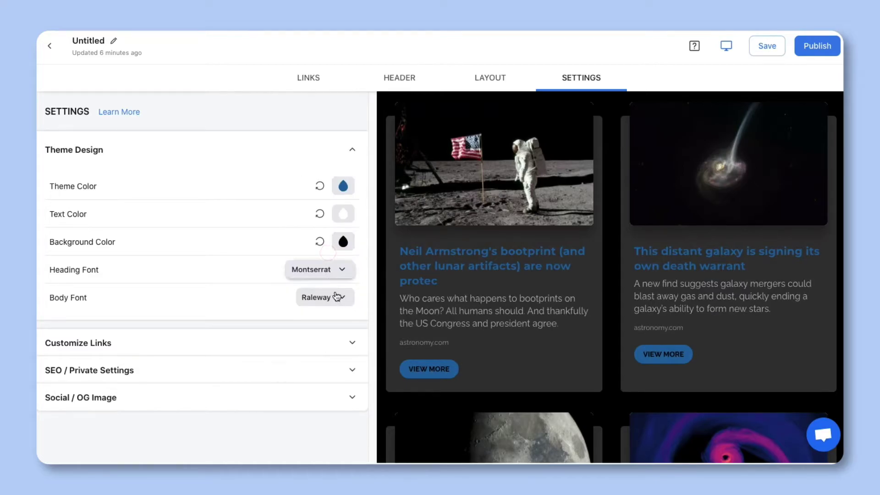
# - Label the article buttons 'READ MORE'
pyautogui.click(353, 338)
pyautogui.click(318, 275)
pyautogui.write('R')
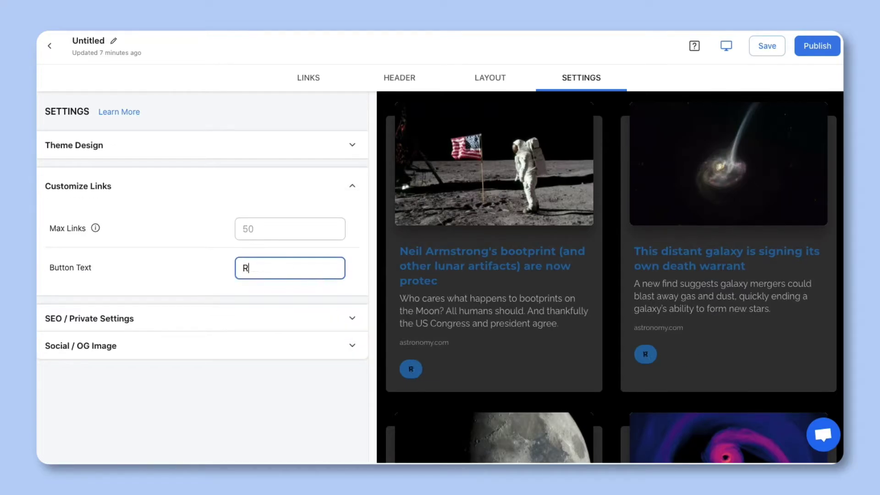
pyautogui.write('EAD MORE')
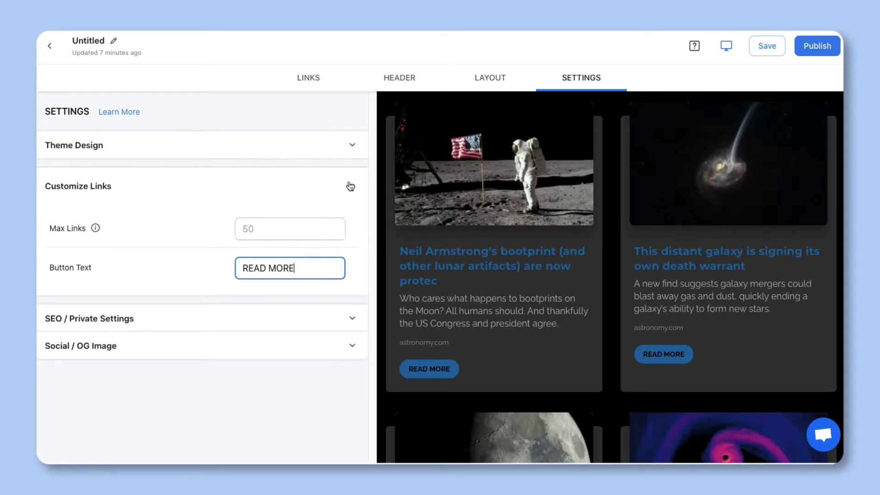
pyautogui.click(349, 186)
# - Use custom SEO details, keep the page visible to search engines, and publish
pyautogui.click(353, 199)
pyautogui.click(113, 248)
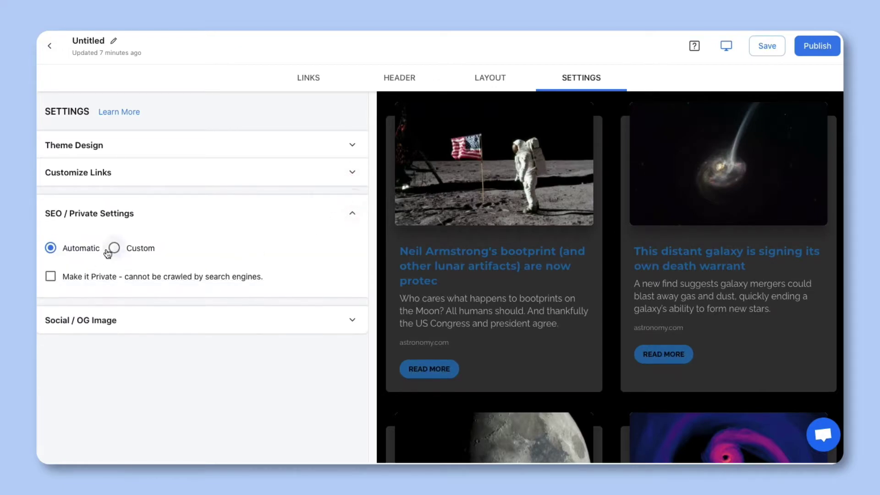
pyautogui.click(51, 400)
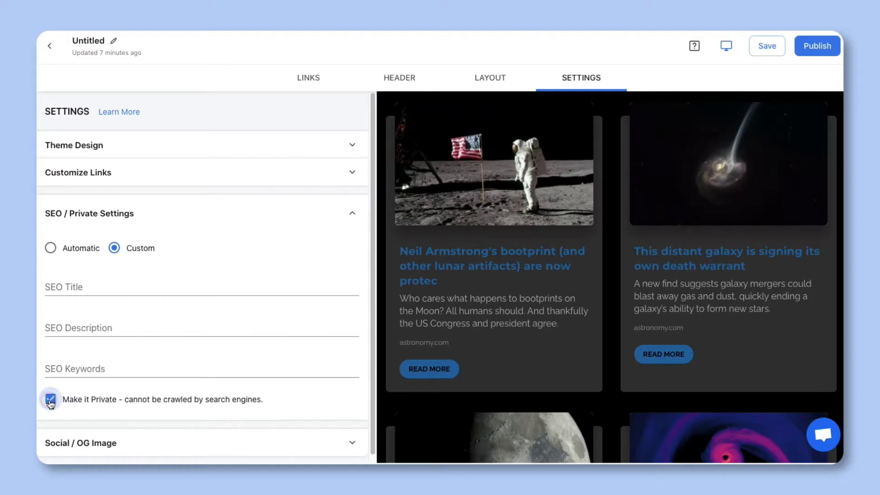
pyautogui.click(50, 401)
pyautogui.click(352, 214)
pyautogui.click(809, 47)
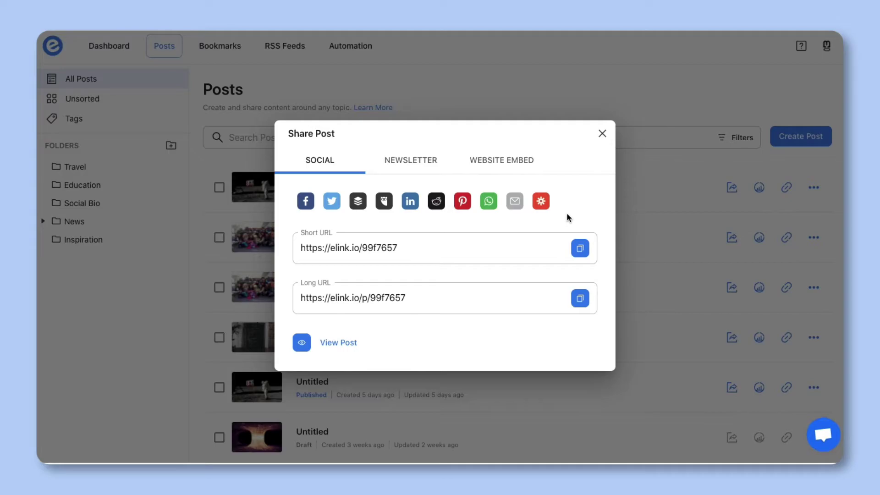
# - Export the published newsletter to Mailchimp from the Share Post Newsletter options
pyautogui.click(403, 160)
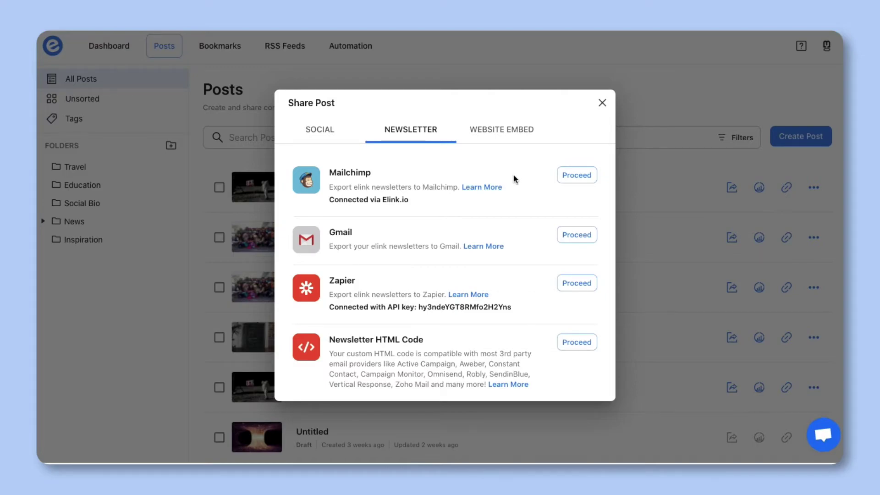
pyautogui.click(569, 174)
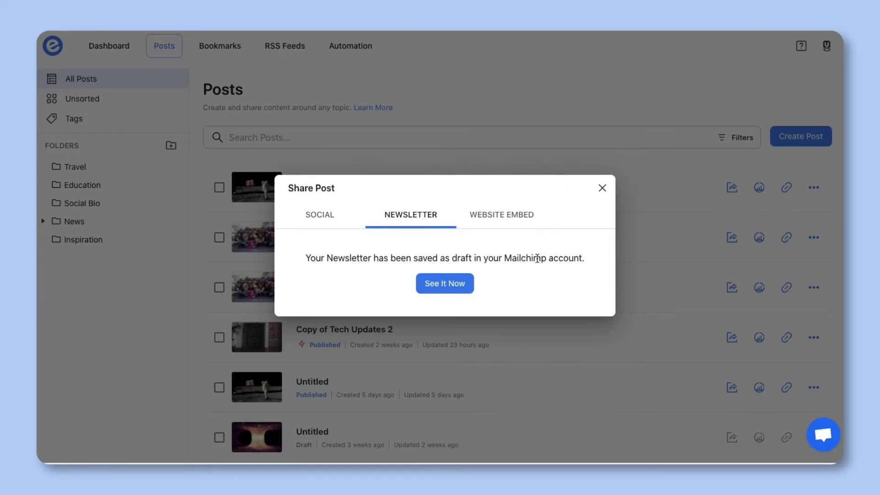
# - Open the Mailchimp draft campaign and view its email design's HTML code
pyautogui.click(473, 283)
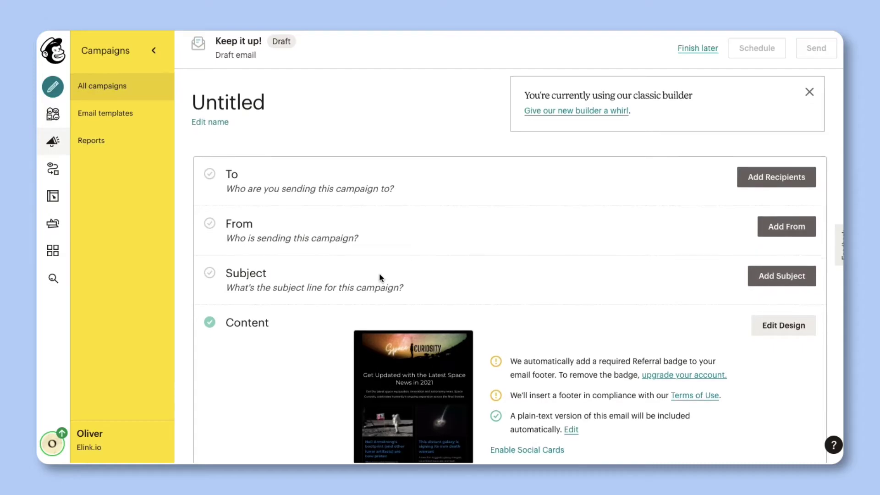
pyautogui.scroll(-1, 379, 274)
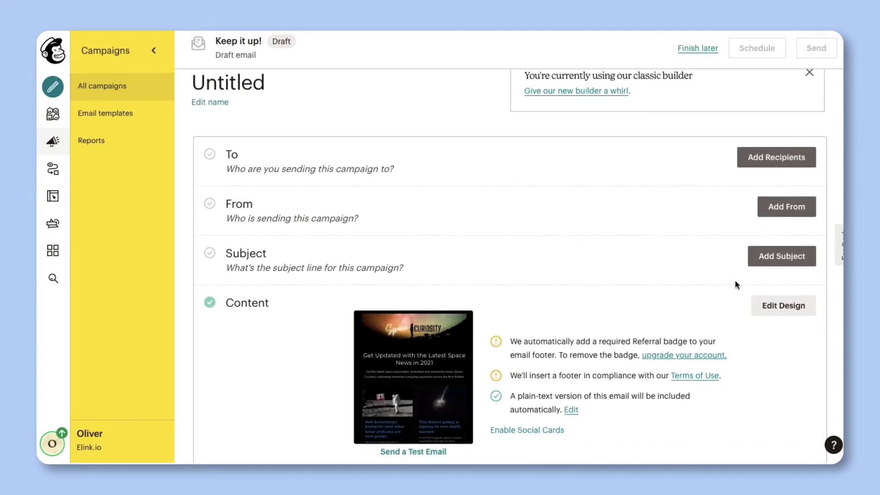
pyautogui.click(781, 305)
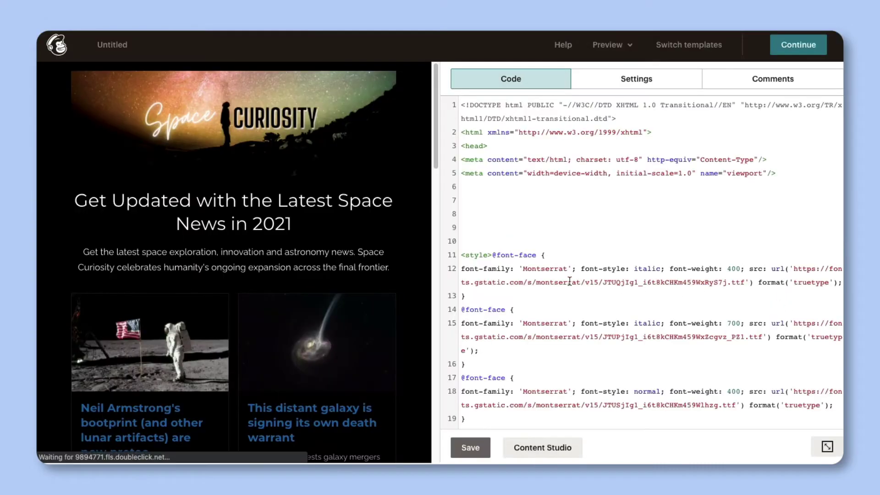
pyautogui.moveTo(434, 93)
pyautogui.mouseDown()
pyautogui.moveTo(422, 232)
pyautogui.moveTo(389, 349)
pyautogui.moveTo(417, 245)
pyautogui.moveTo(433, 90)
pyautogui.mouseUp()
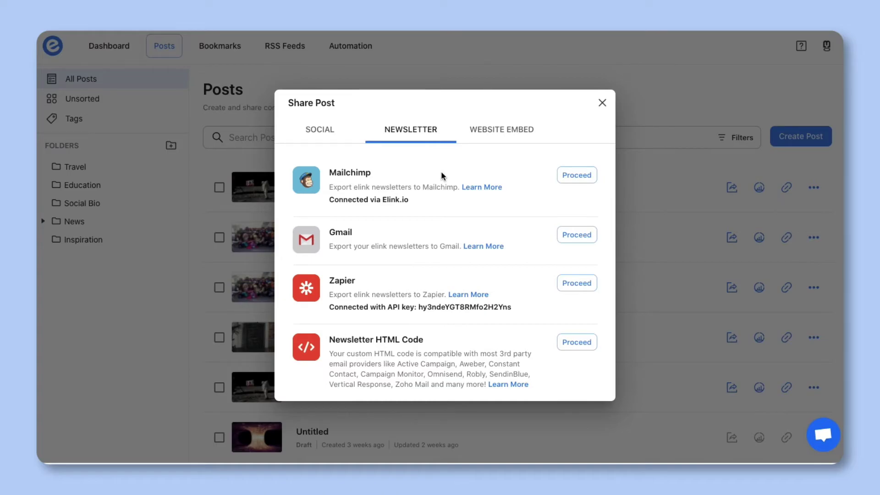
# - Choose the Gmail export and copy the newsletter's HTML code to the clipboard
pyautogui.click(563, 236)
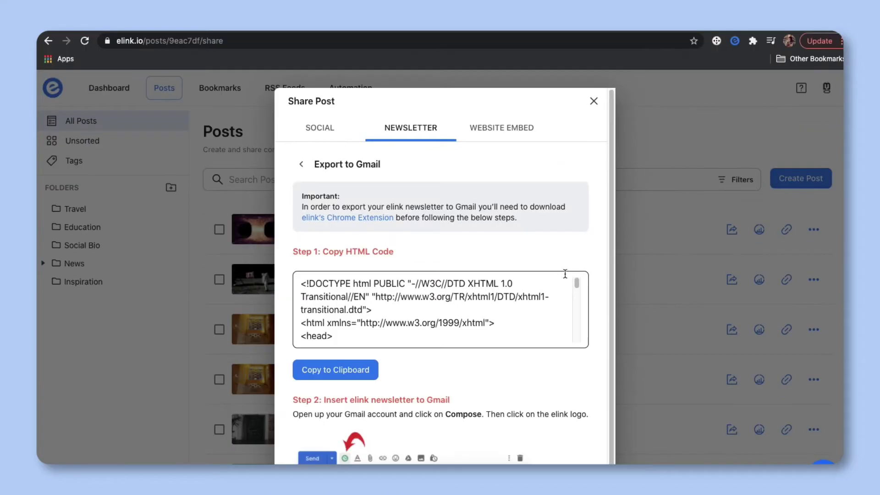
pyautogui.click(562, 268)
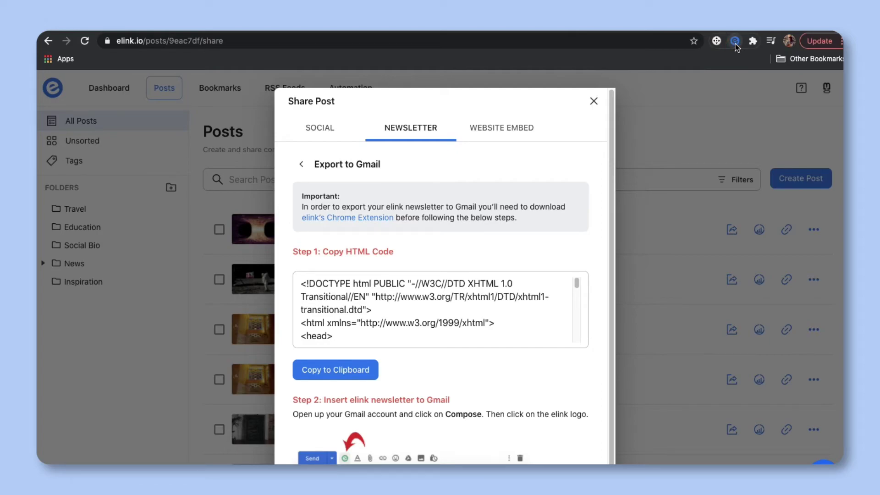
pyautogui.click(414, 344)
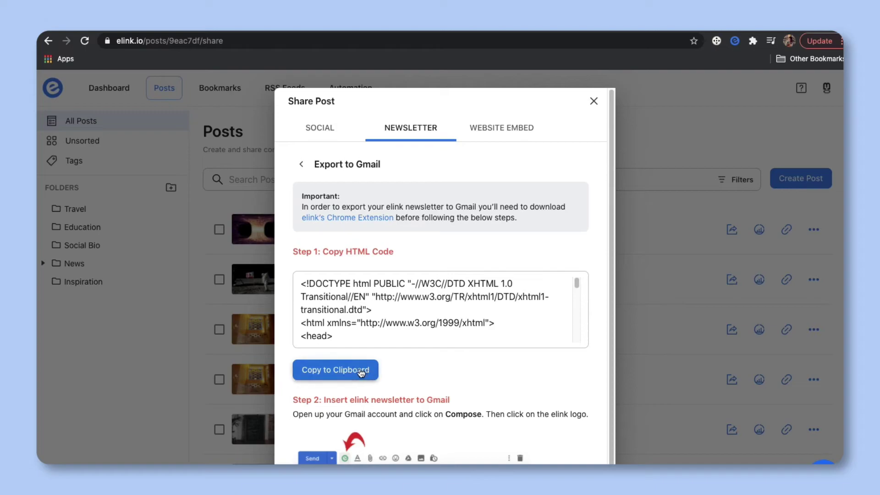
pyautogui.click(361, 372)
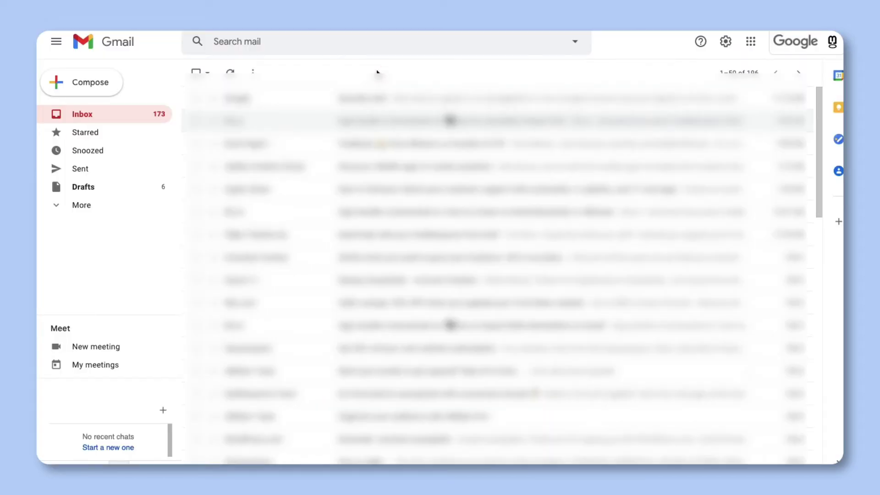
# - Create a new Gmail message and insert the Space Curiosity newsletter with the elink extension
pyautogui.click(109, 92)
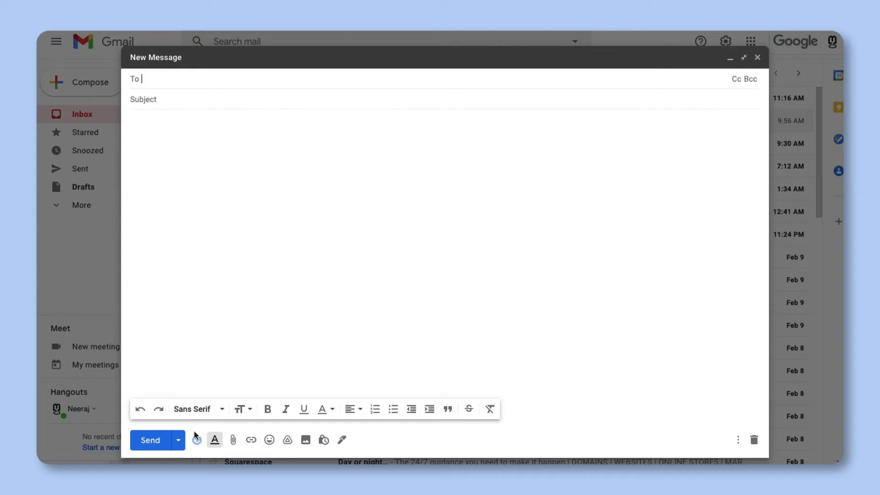
pyautogui.click(197, 440)
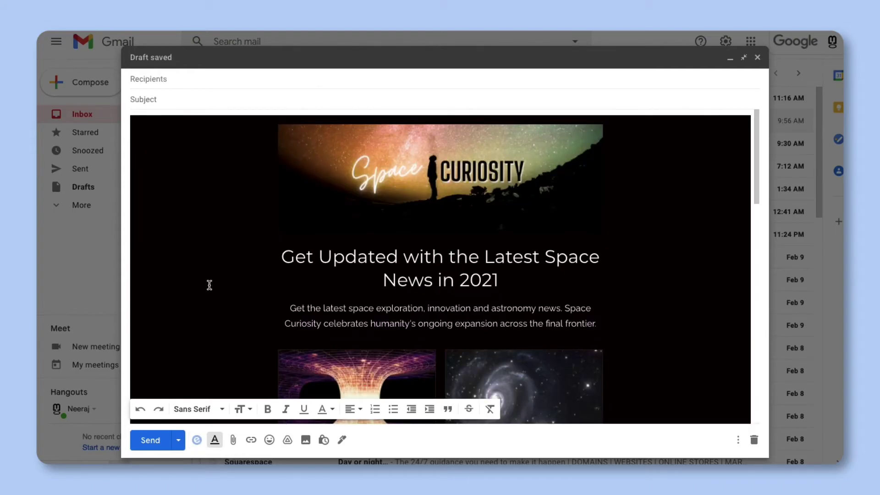
pyautogui.scroll(-3, 209, 285)
pyautogui.scroll(-8, 209, 285)
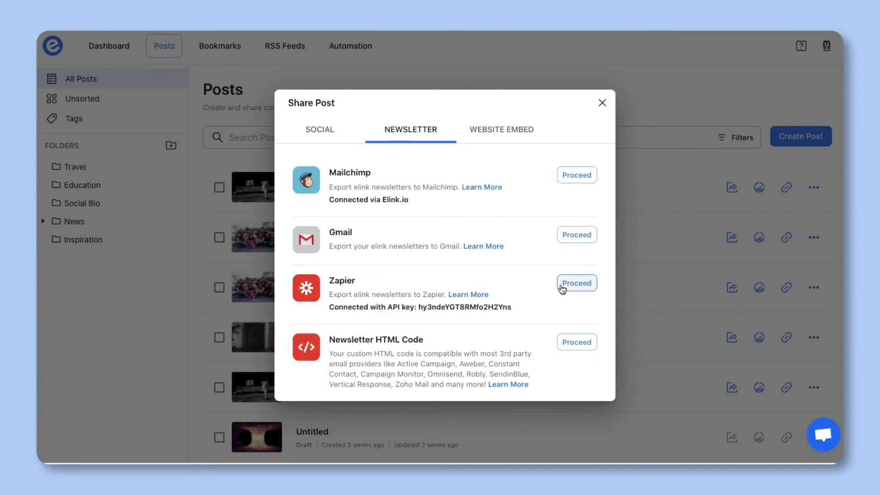
# - Export the newsletter from the Share Post Newsletter tab to Zapier
pyautogui.click(562, 286)
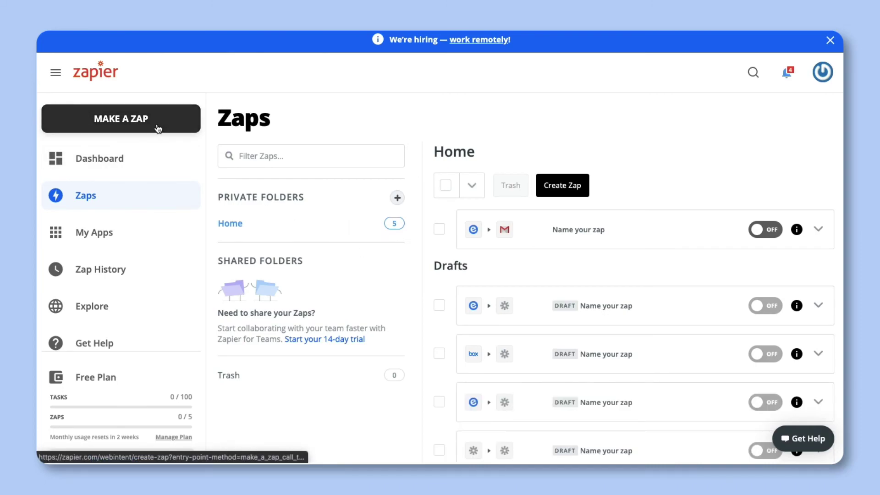
# - Find elink in Zapier and list all its Slack triggers, including Post Shared as a Newsletter
pyautogui.click(749, 77)
pyautogui.write('eli')
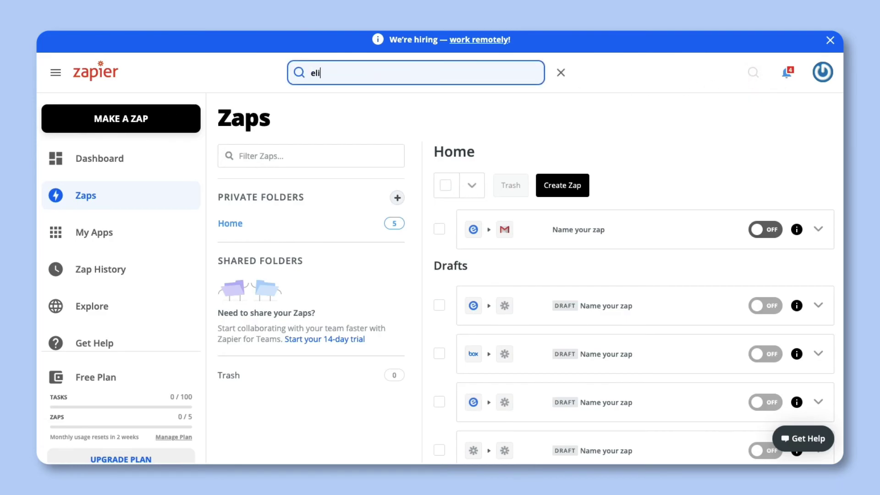
pyautogui.write('nk')
pyautogui.click(341, 125)
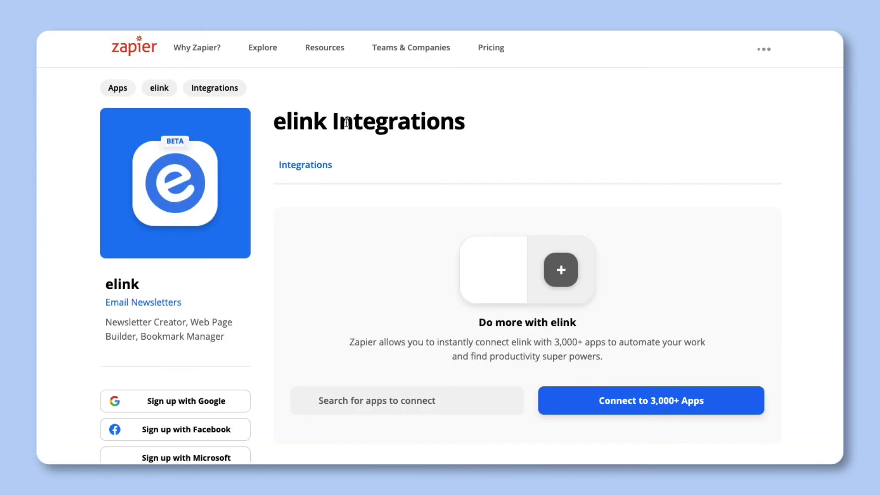
pyautogui.scroll(-5, 434, 333)
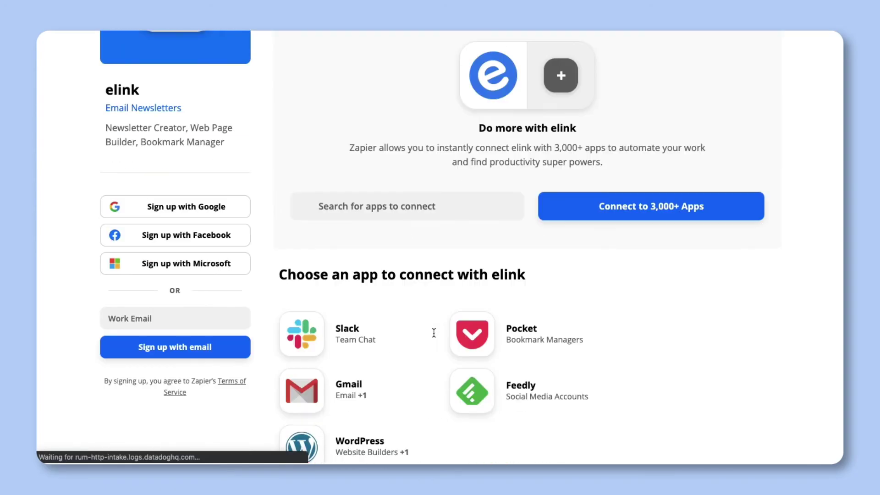
pyautogui.click(404, 319)
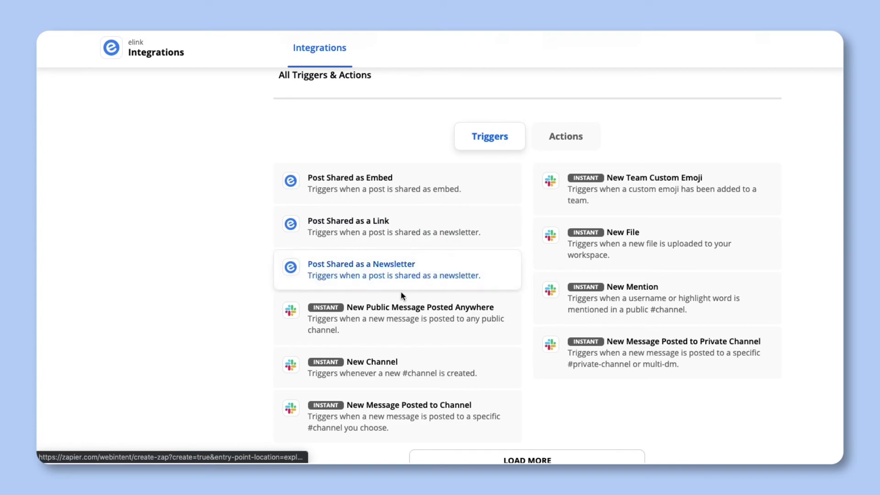
pyautogui.scroll(-1, 403, 312)
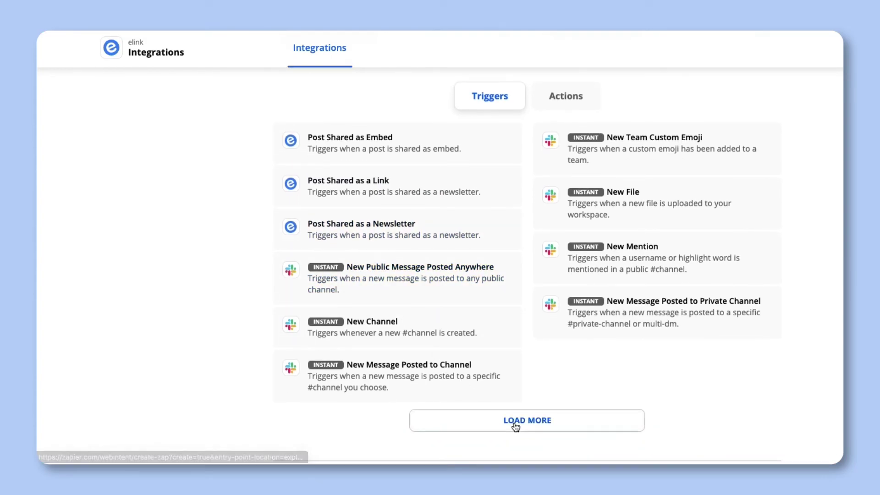
pyautogui.click(516, 427)
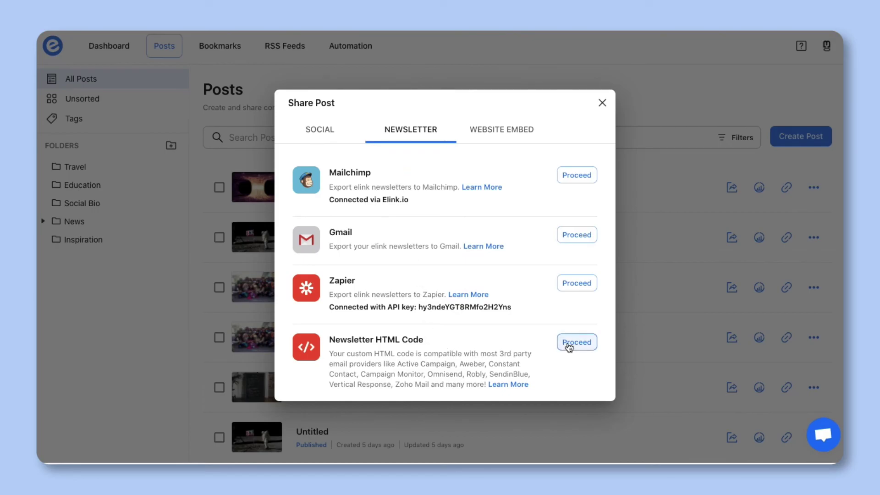
# - From the Newsletter HTML Code export, copy the code to the clipboard and download the HTML file
pyautogui.click(568, 344)
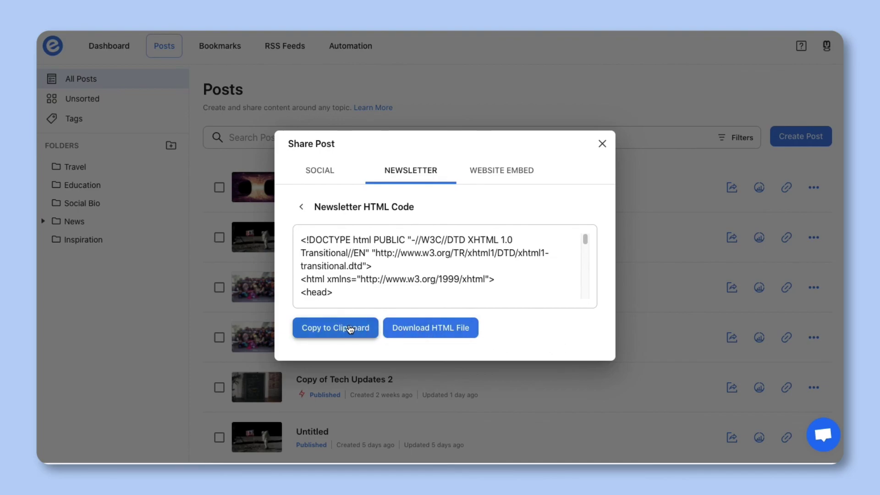
pyautogui.click(350, 327)
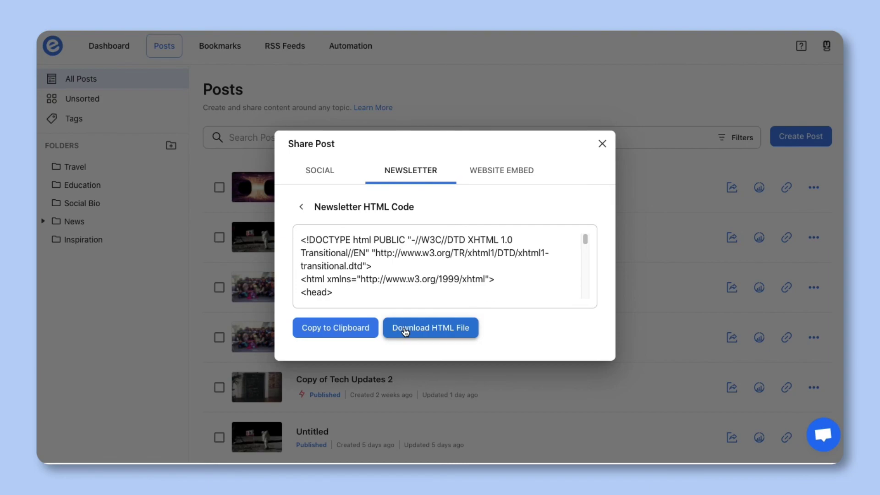
pyautogui.click(405, 331)
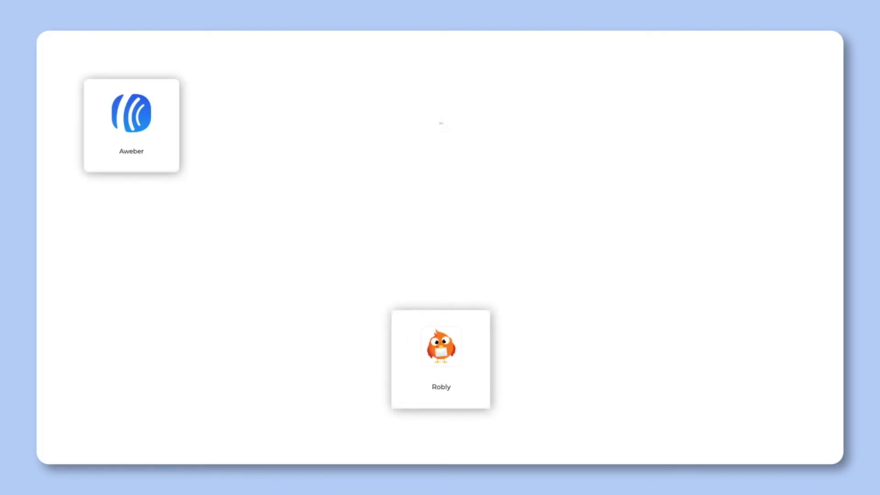